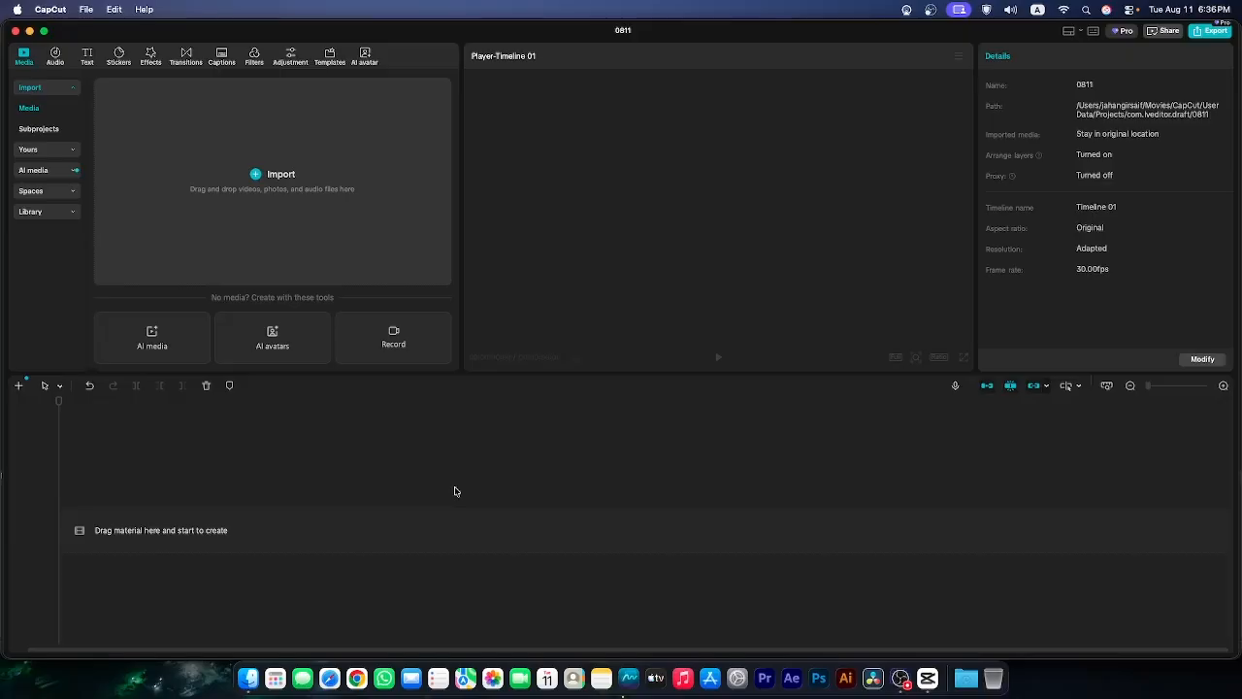
- Bring the Muslim_children_making_mess video from the Downloads folder into the project and lay four copies back to back on the timeline
left_click(249, 677)
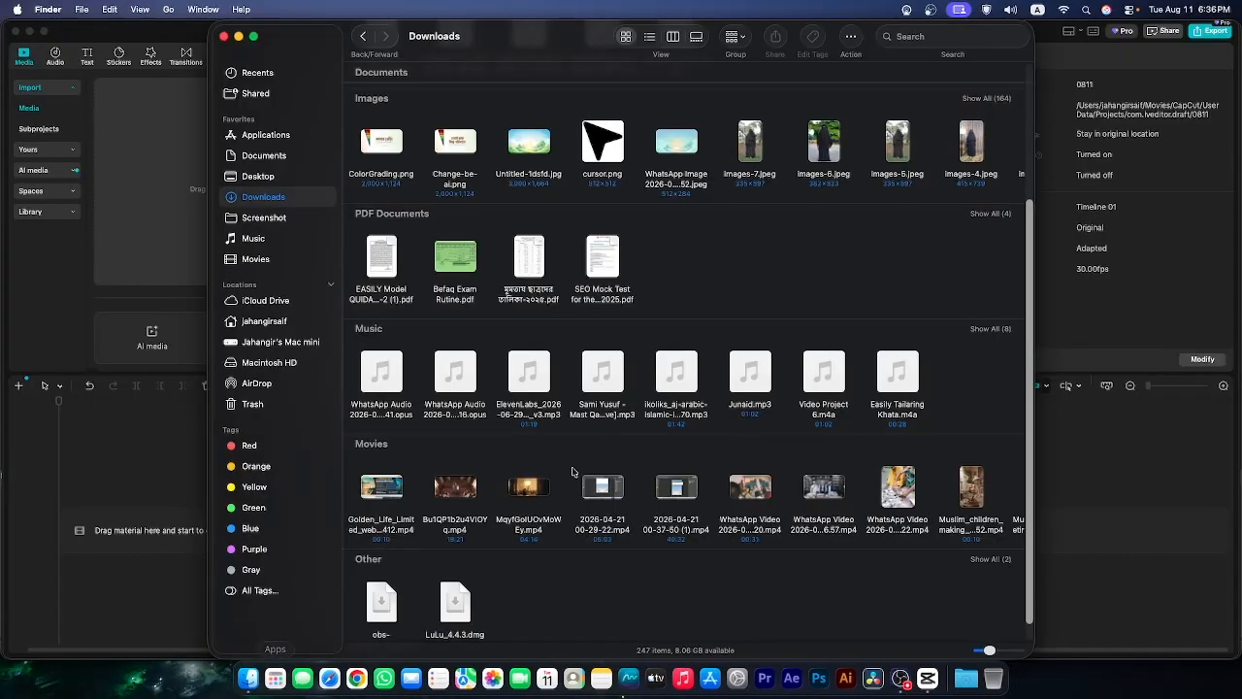
left_click_drag(972, 488, 1184, 522)
scroll(357, 478, "right", 6)
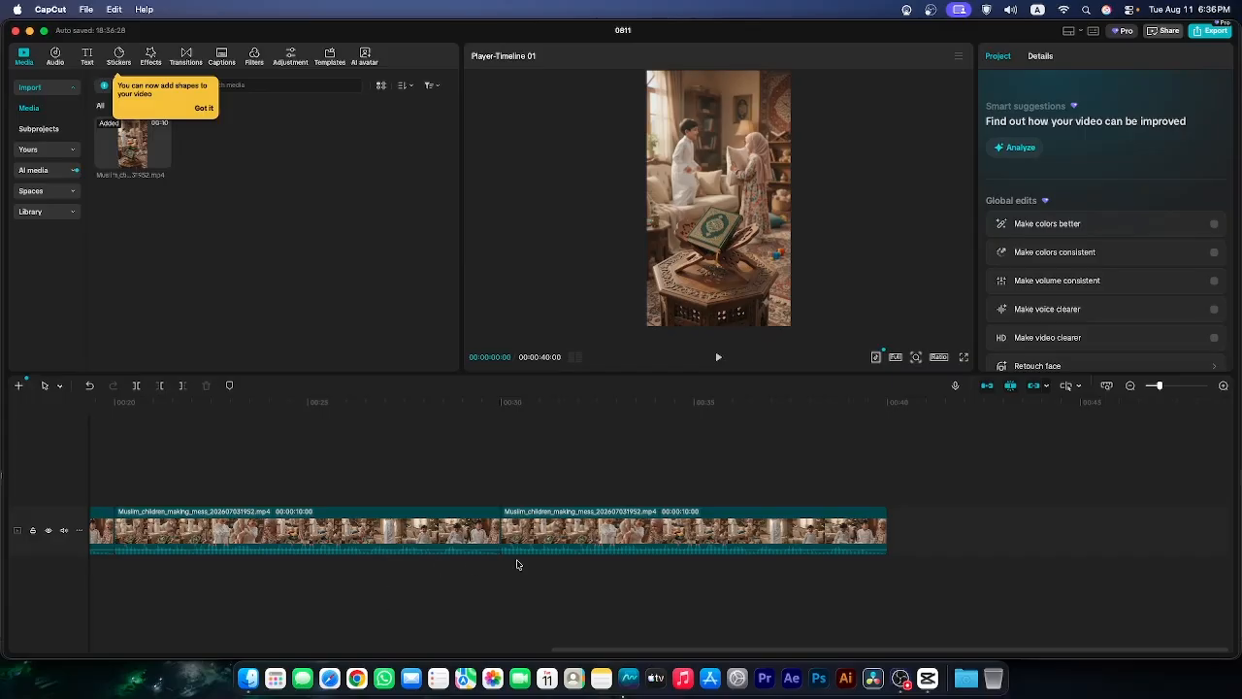
left_click_drag(577, 650, 264, 597)
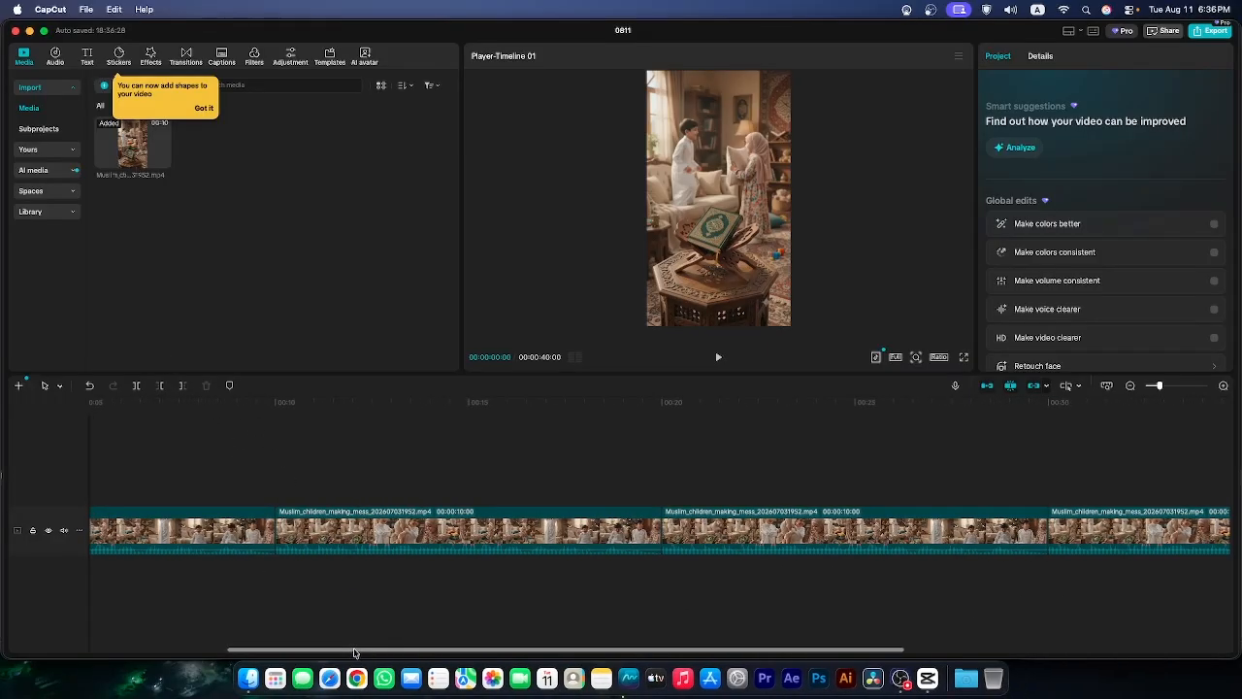
left_click_drag(354, 652, 248, 639)
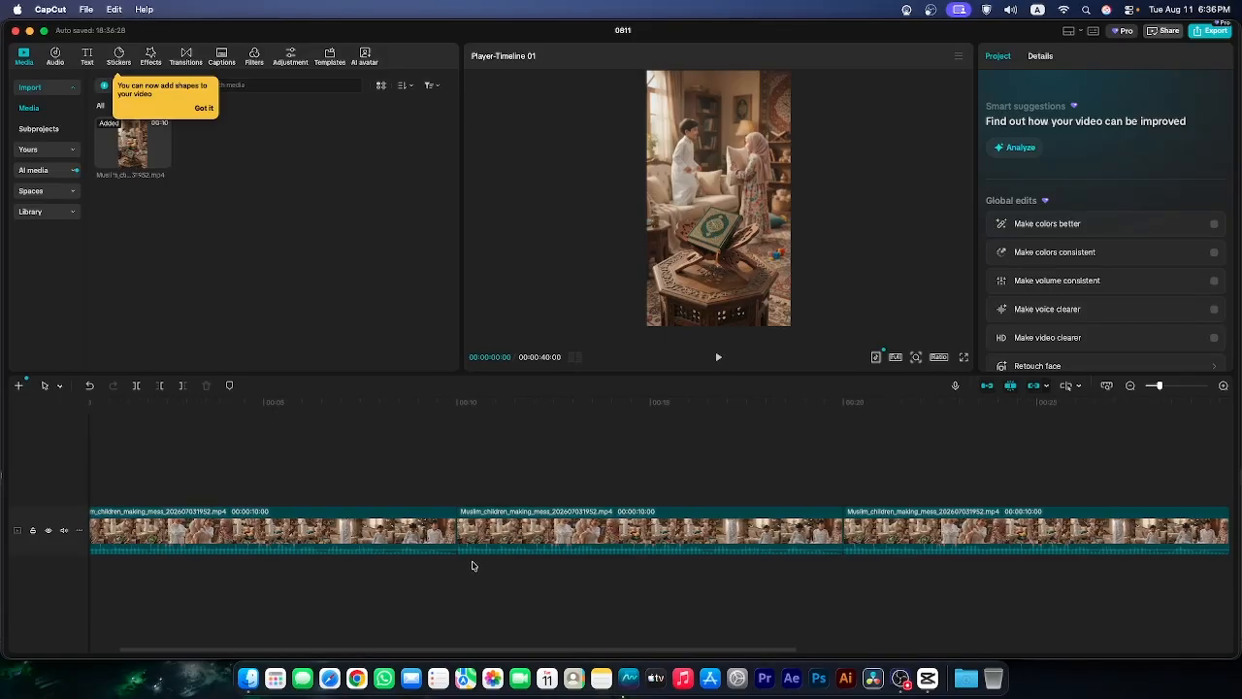
scroll(473, 566, "down", 3)
scroll(473, 566, "down", 2)
left_click(278, 535)
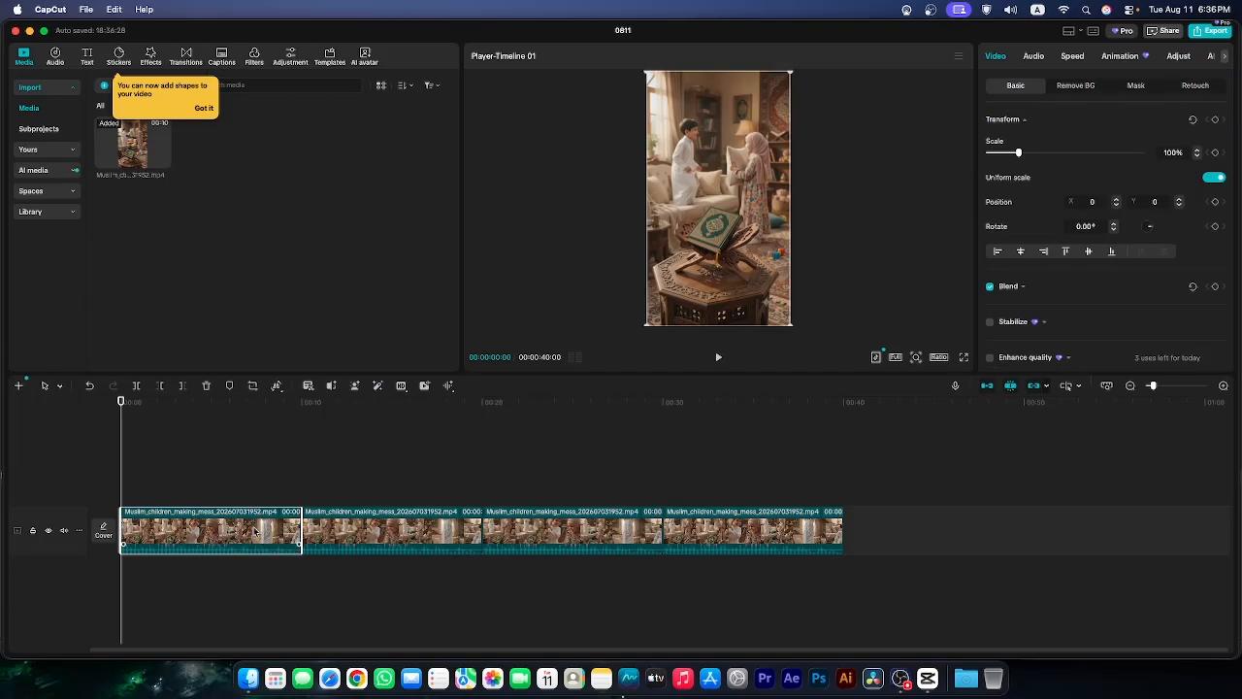
left_click(150, 496)
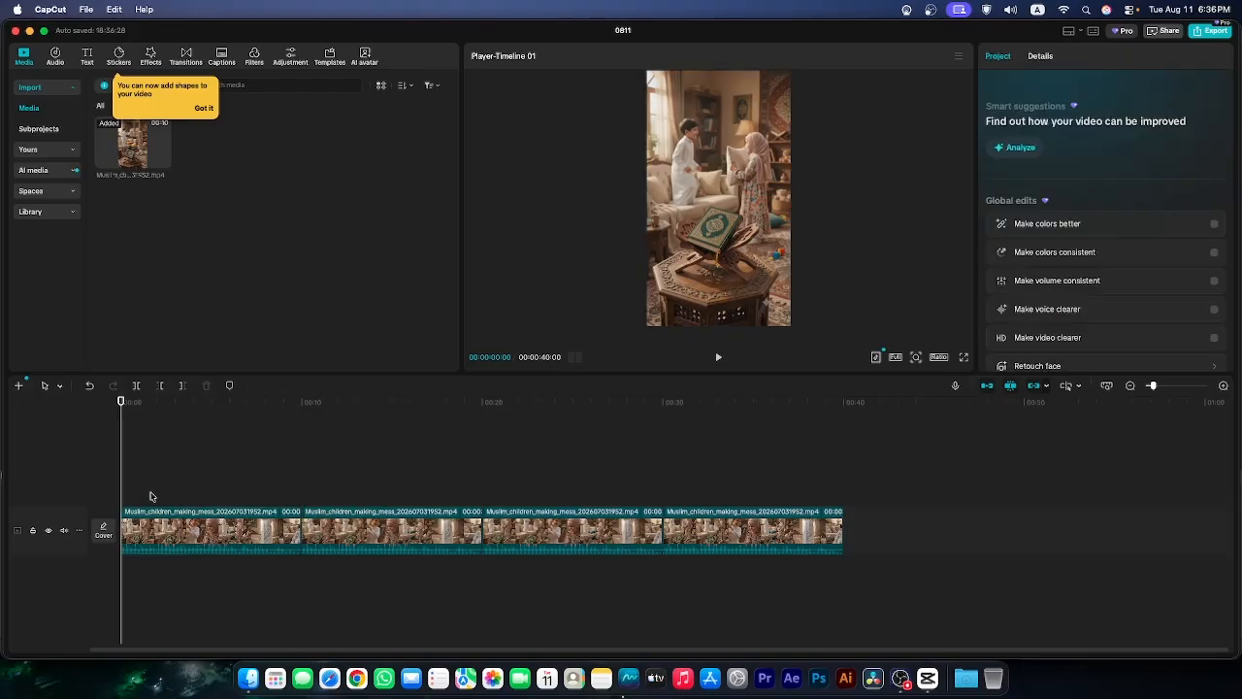
left_click_drag(155, 464, 871, 464)
- Add a custom adjustment layer above the first clip and extend it to match that clip's full length
left_click(290, 57)
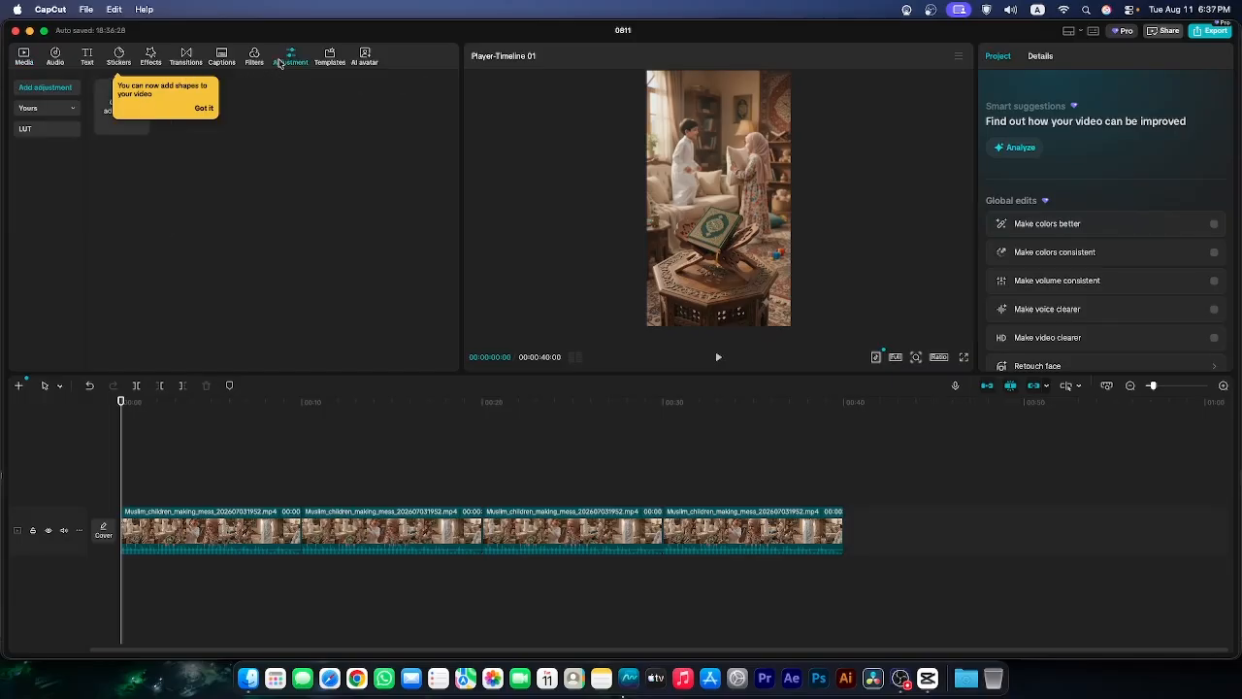
left_click(205, 108)
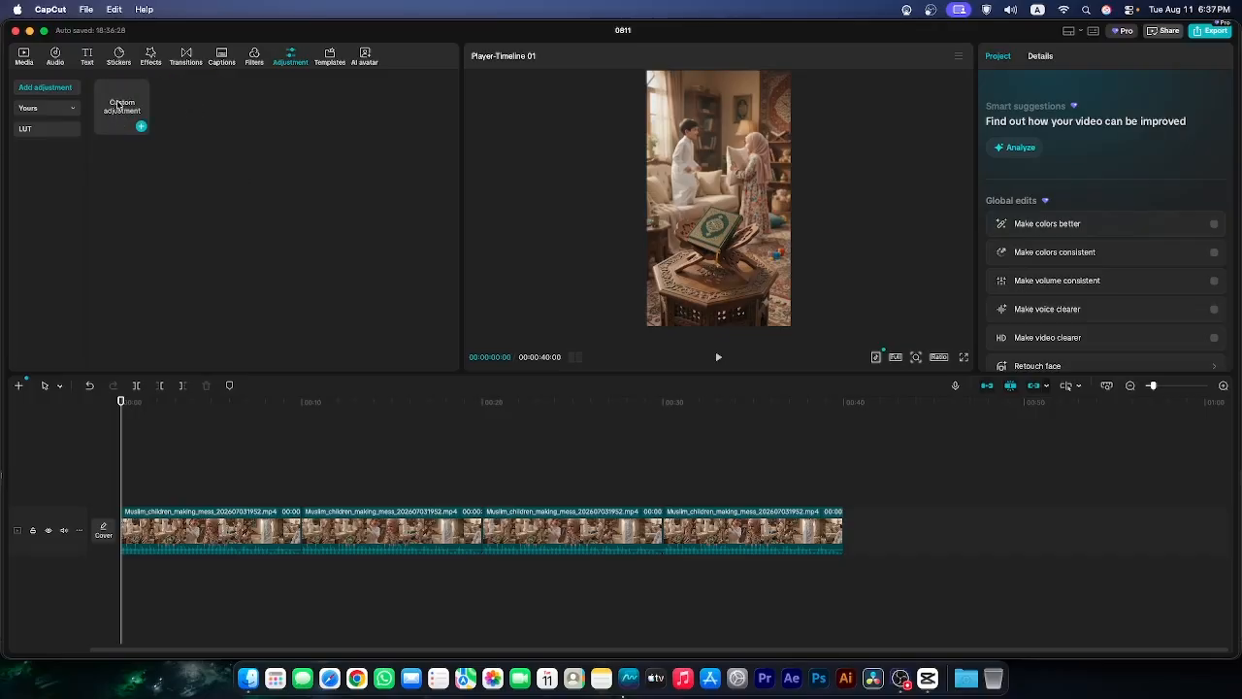
left_click_drag(117, 104, 132, 509)
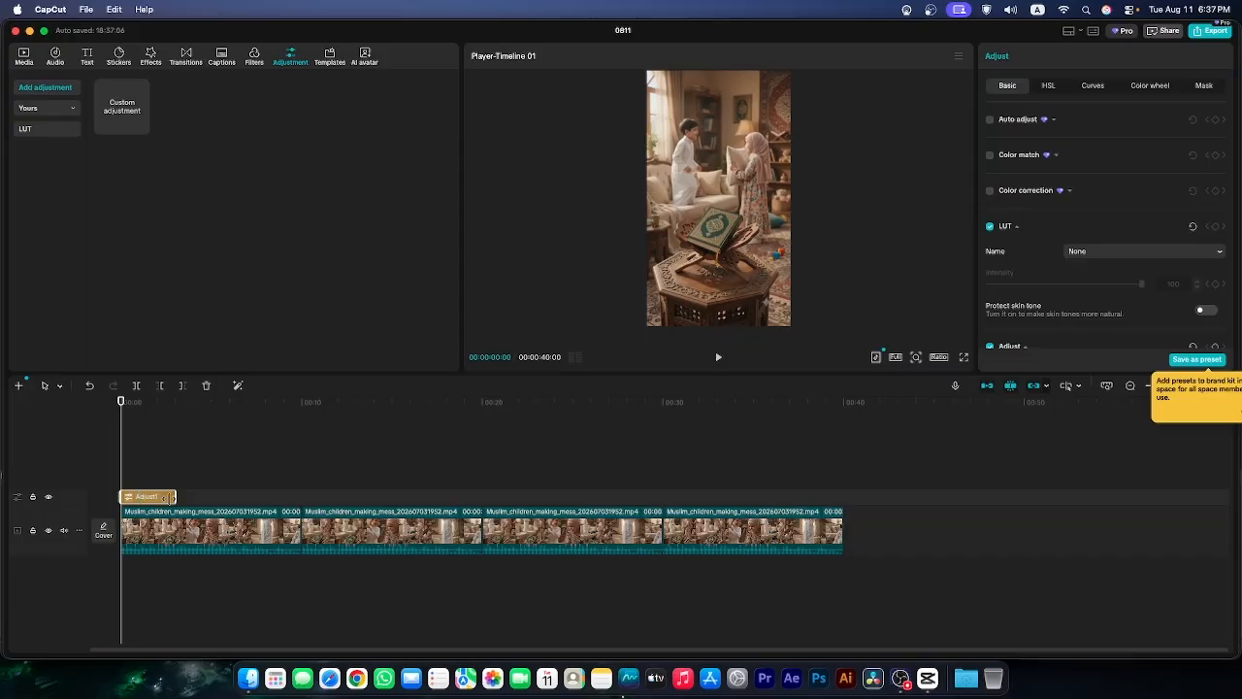
left_click_drag(175, 496, 297, 478)
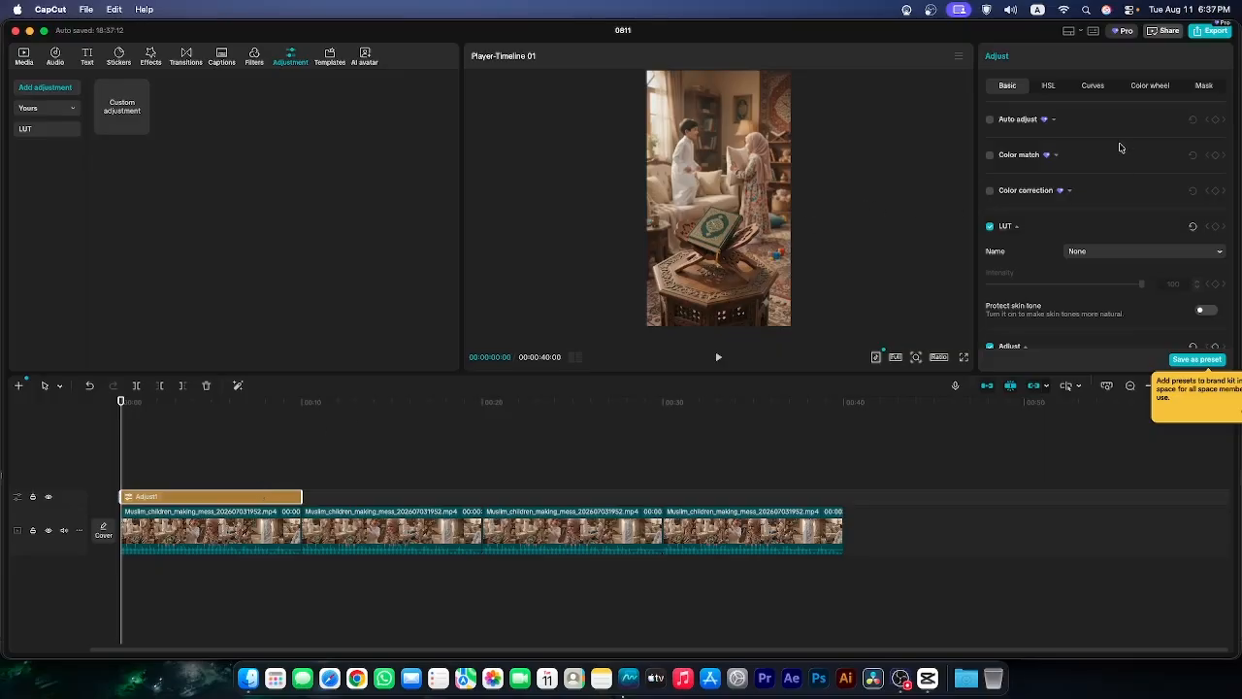
- Set the adjustment layer's color values to Temp -50, Tint 28 and Saturation 19
left_click(1148, 88)
left_click(1040, 91)
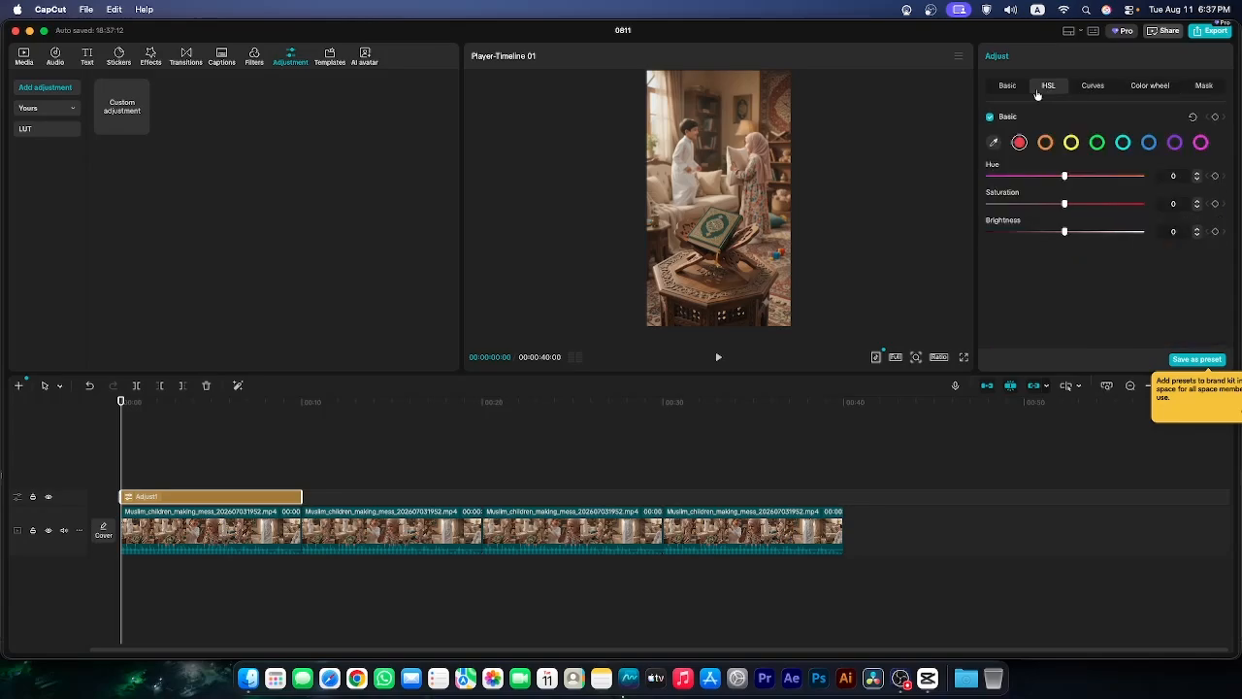
left_click(1008, 87)
scroll(1085, 253, "down", 5)
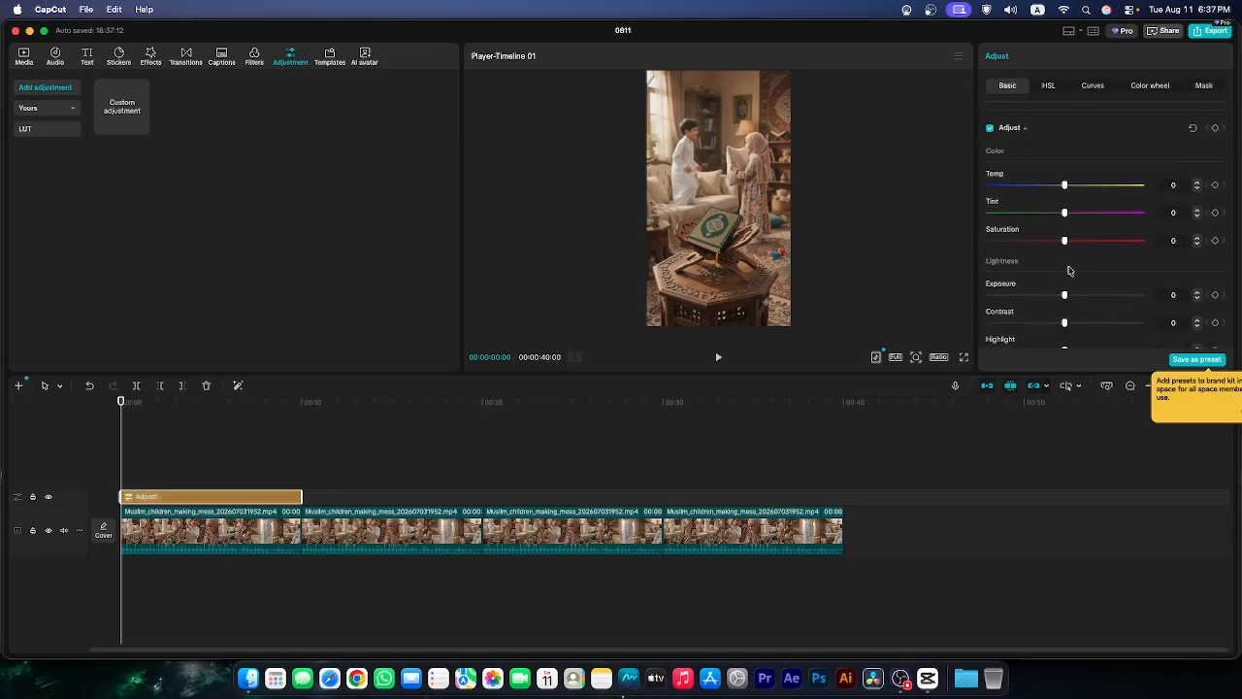
left_click_drag(1064, 184, 942, 210)
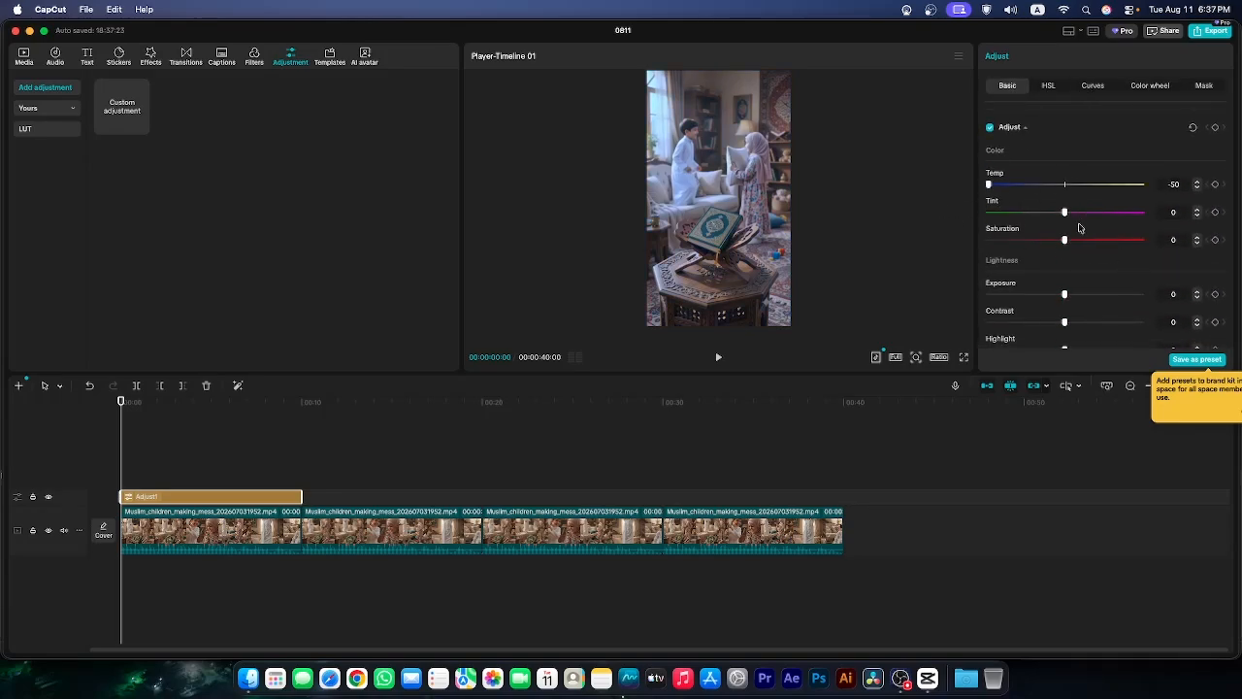
left_click_drag(1073, 217, 1094, 239)
- Set the adjustment layer's Exposure to 22, Contrast 35, Highlight -31, Shadow 28, Whites -15 and Sharpen 49
scroll(1090, 250, "down", 3)
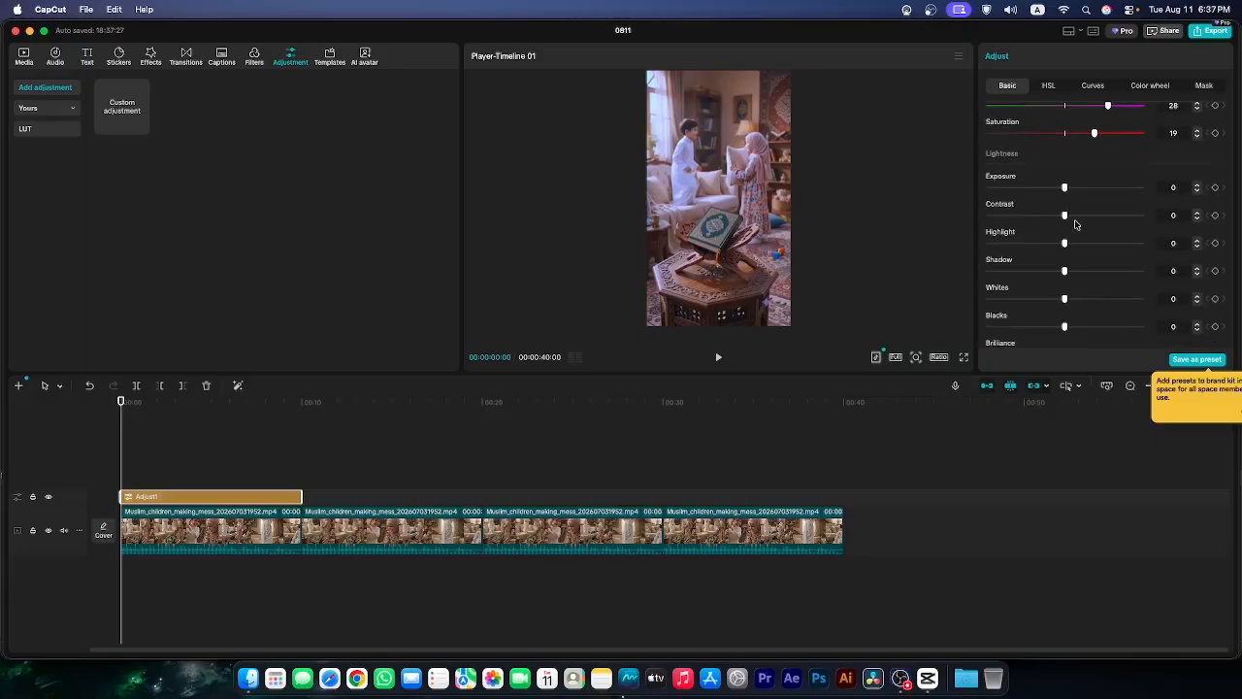
left_click_drag(1066, 188, 1089, 244)
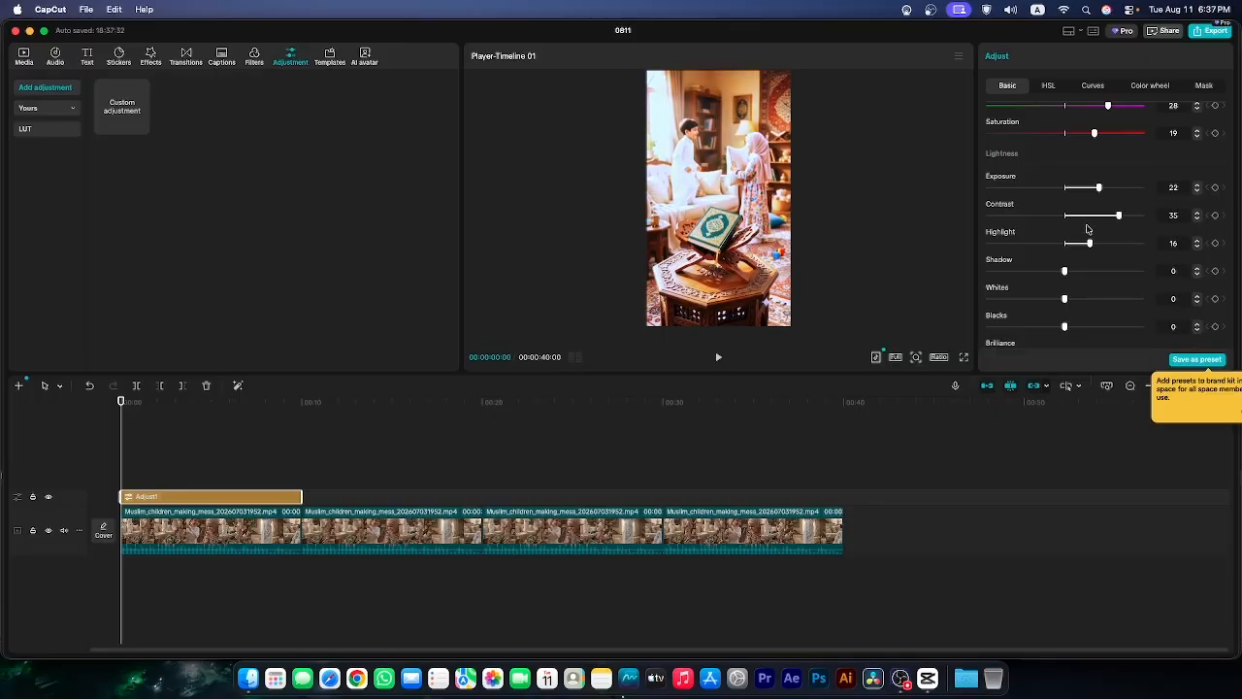
left_click_drag(1055, 242, 1062, 326)
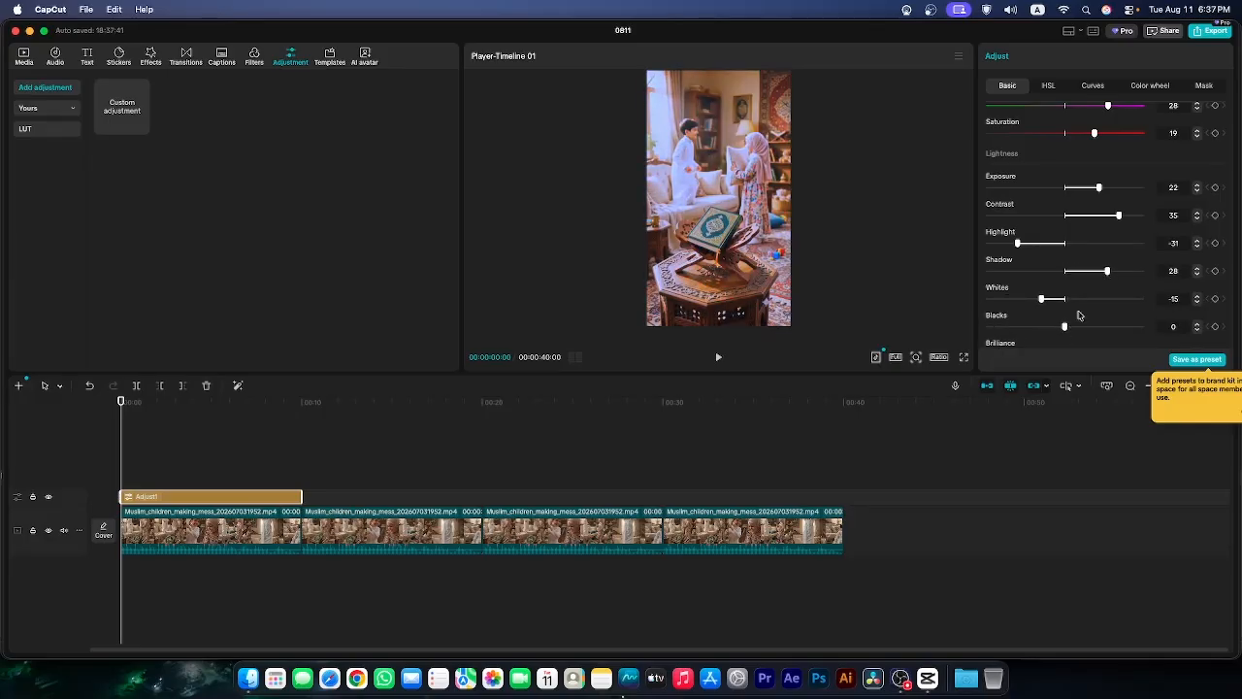
scroll(995, 318, "down", 3)
left_click_drag(989, 271, 1063, 271)
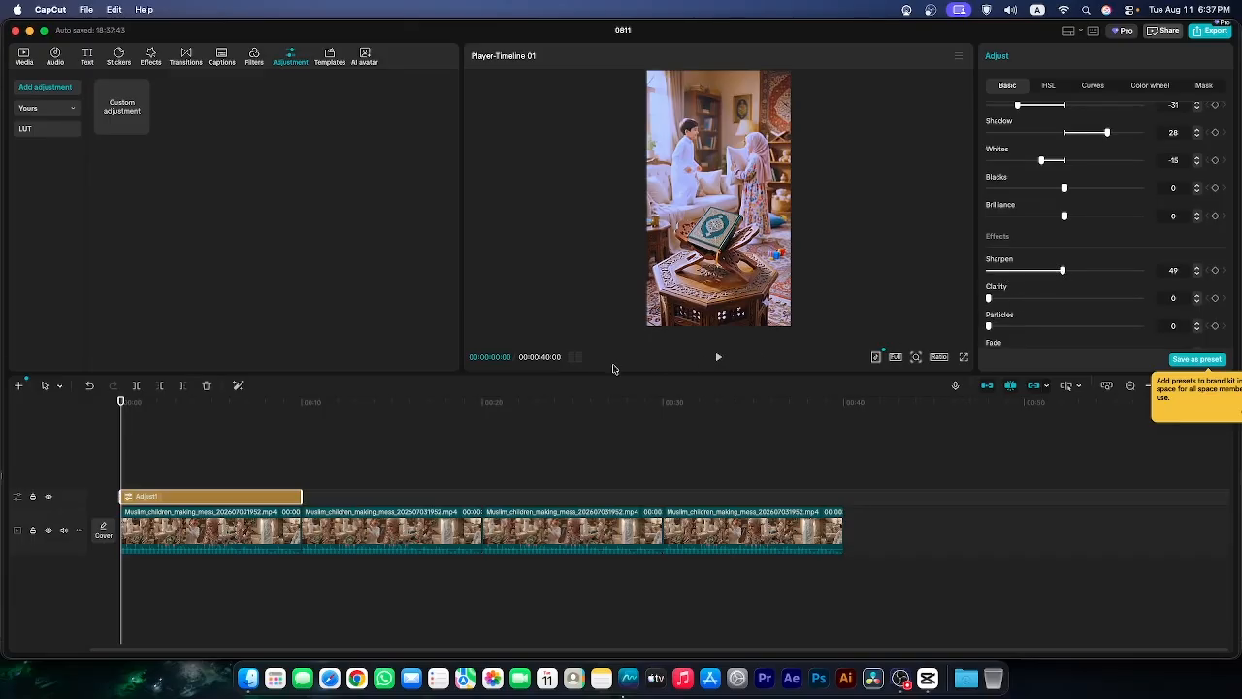
- Try moving the first clip to a track above with its linked adjustment layer, and undo the move
left_click(193, 534)
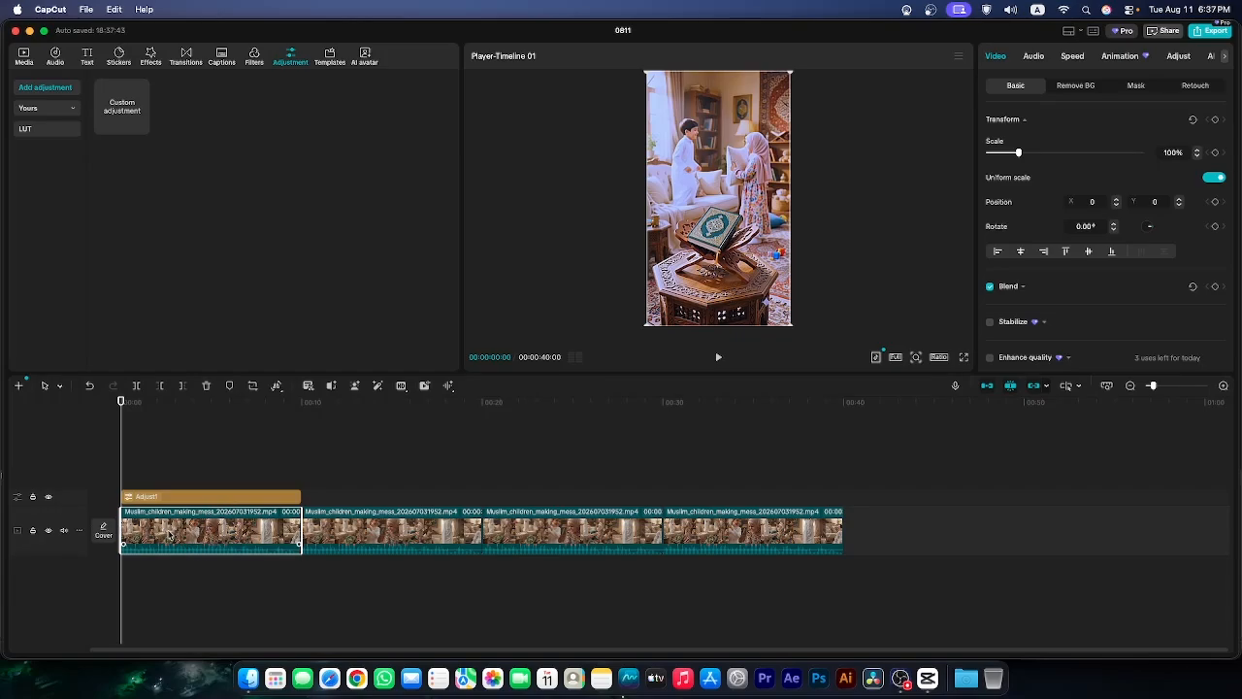
left_click_drag(170, 534, 248, 495)
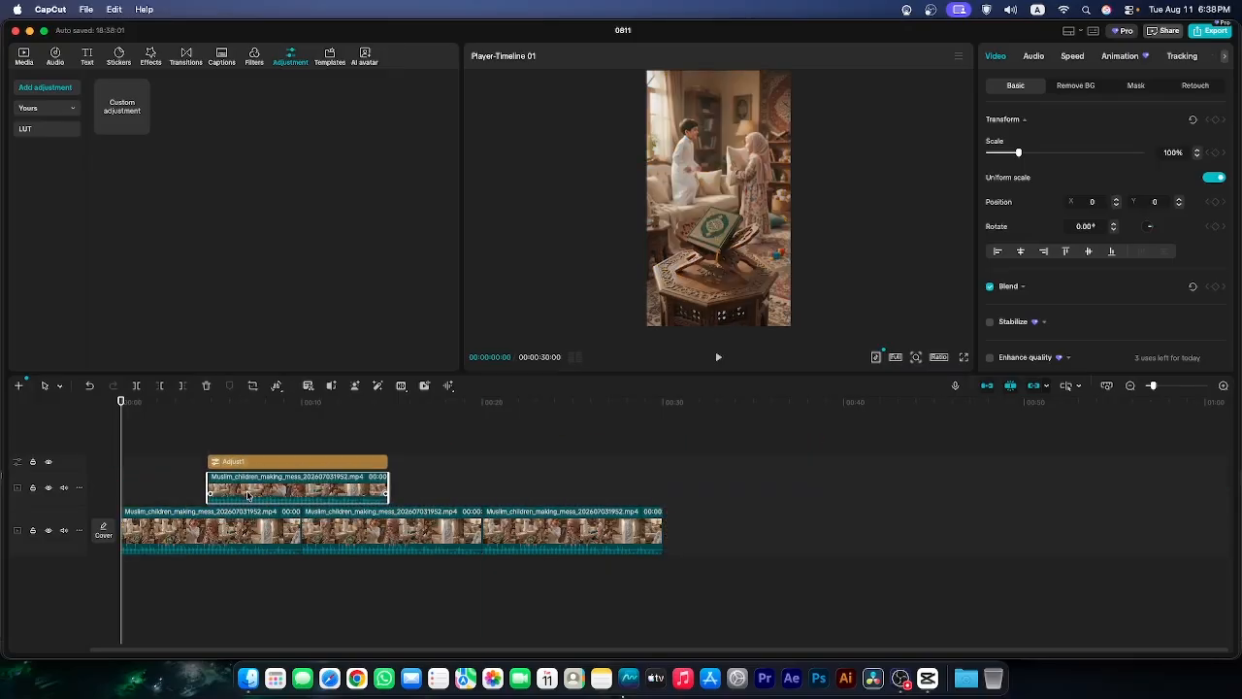
key("super+z")
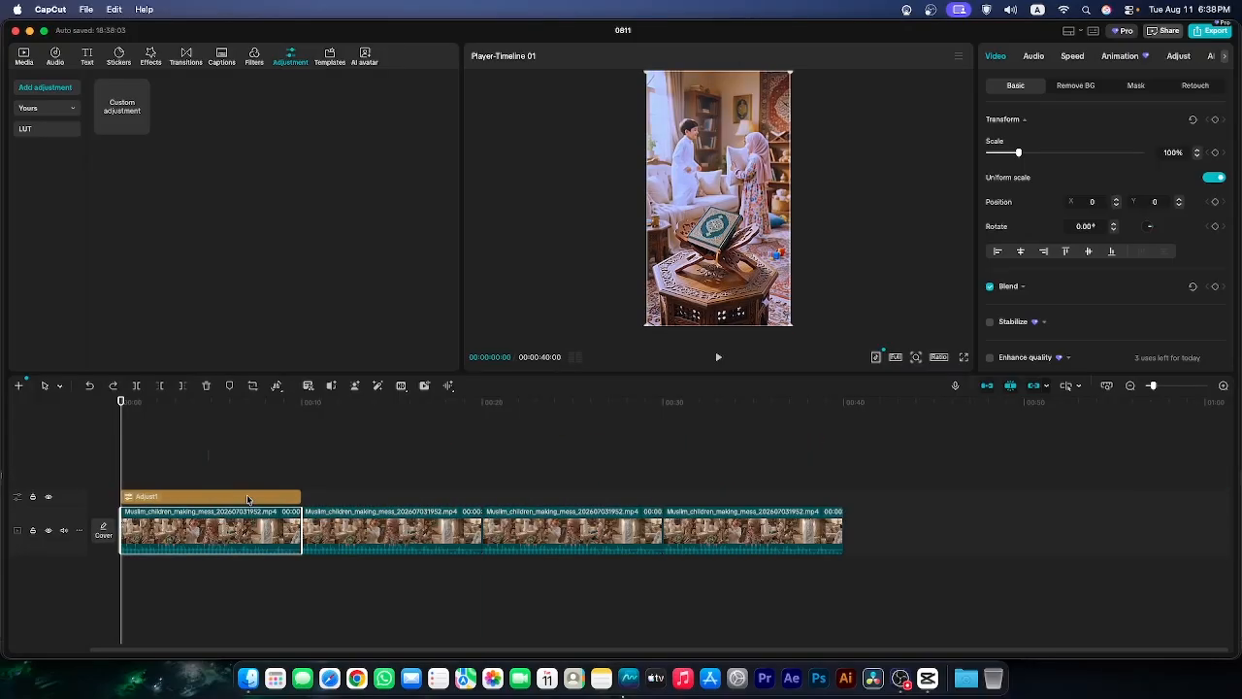
- Turn off linkage, then move the adjustment layer over the second and third clips and the first clip to an upper track near the end
left_click(987, 388)
left_click_drag(208, 541, 513, 497)
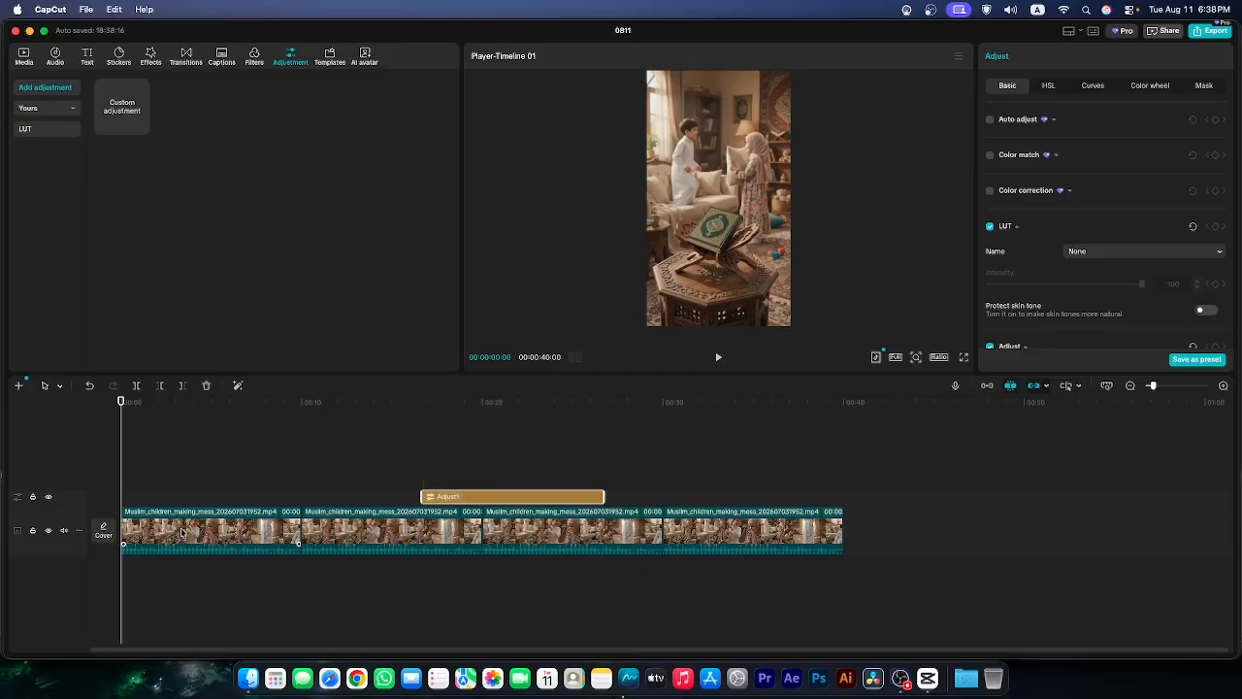
left_click_drag(180, 530, 771, 473)
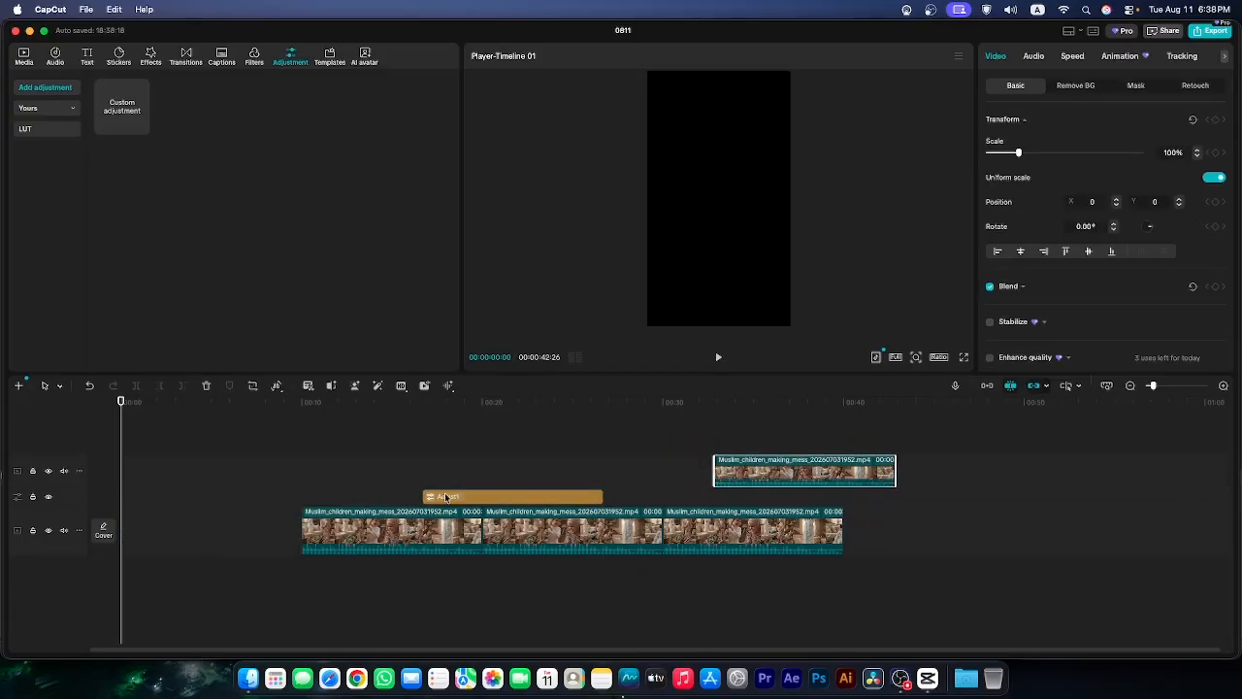
- Place one of the clips at the start of the main track and align the adjustment layer above it
left_click_drag(385, 534, 211, 562)
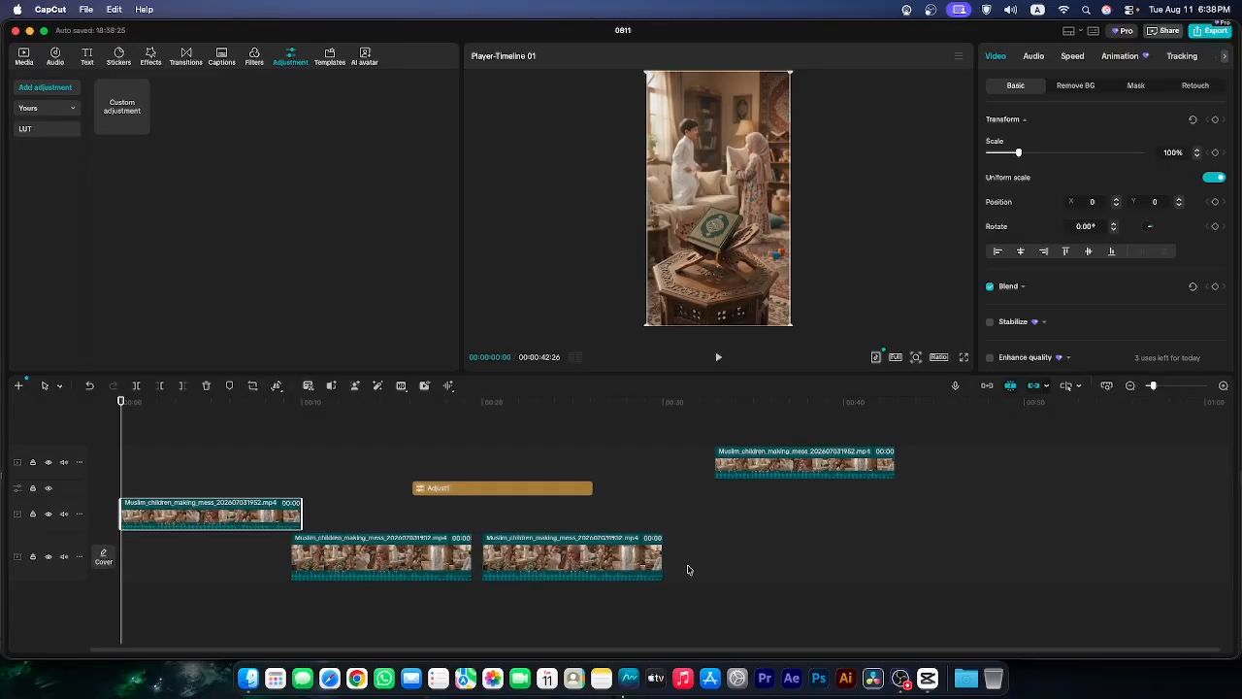
left_click_drag(688, 570, 424, 574)
left_click_drag(244, 513, 239, 571)
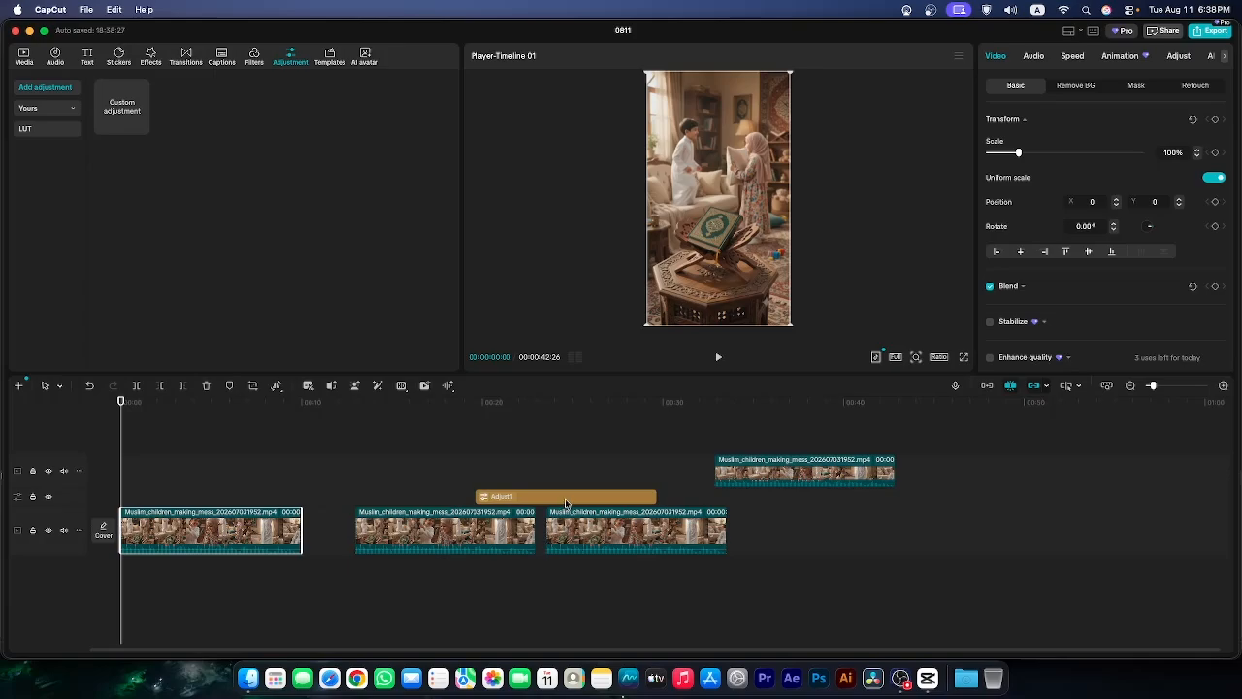
left_click_drag(176, 419, 247, 430)
left_click_drag(550, 505, 240, 501)
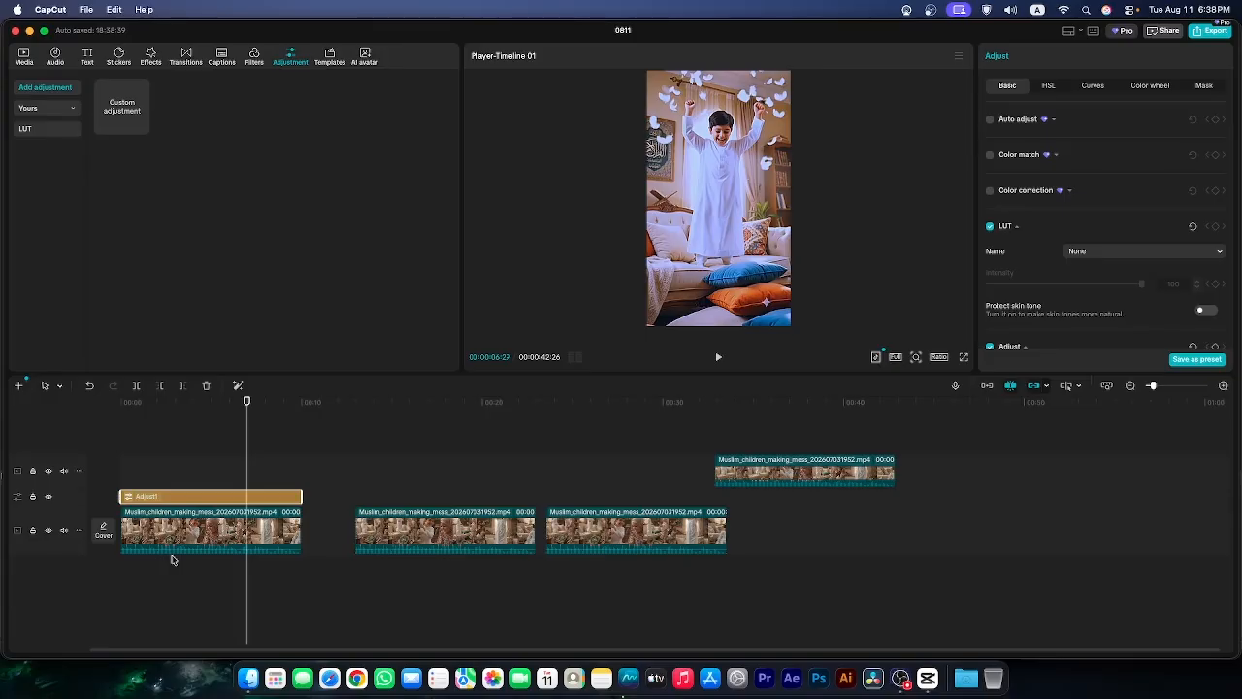
- Close the gaps between the main-track clips and append the upper-track clip so all four run back to back
right_click(327, 537)
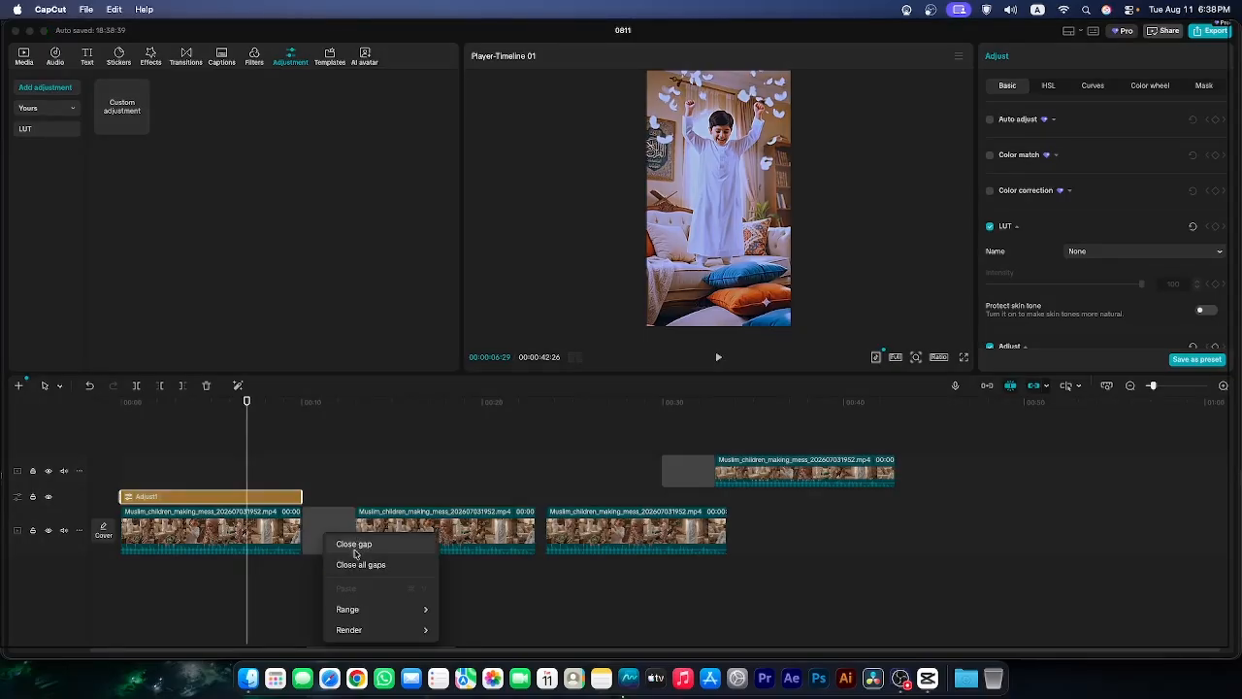
left_click(355, 549)
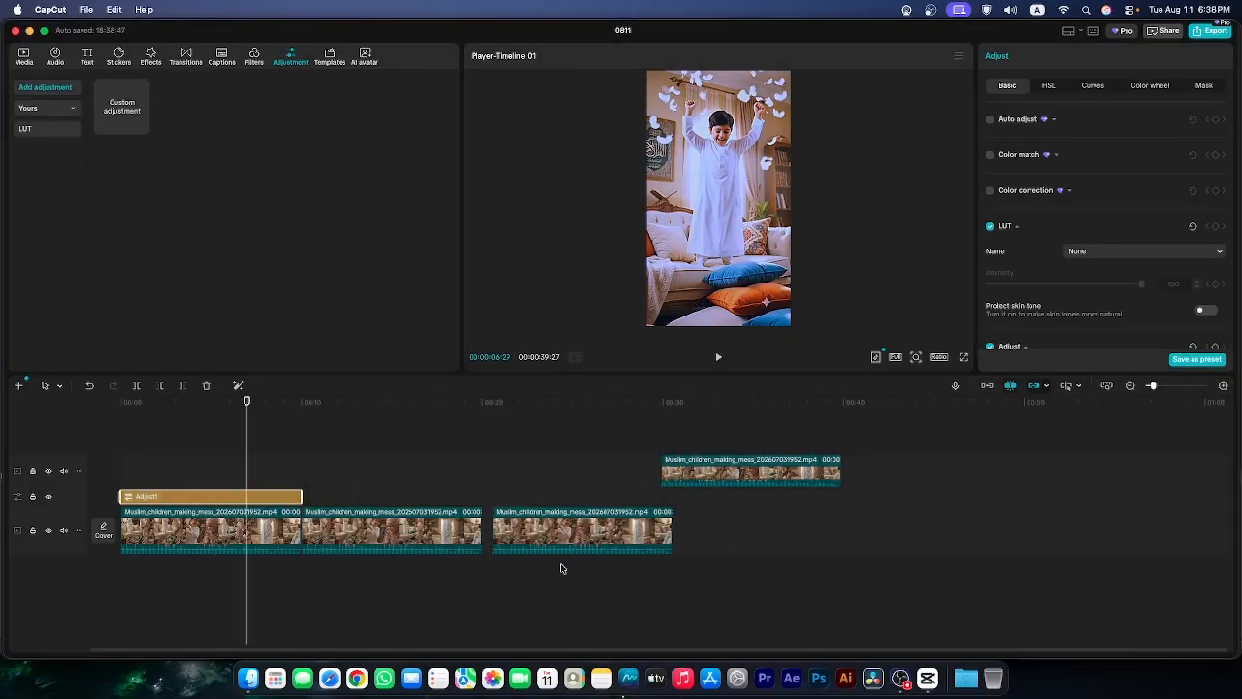
left_click_drag(566, 540, 556, 539)
left_click_drag(737, 472, 742, 529)
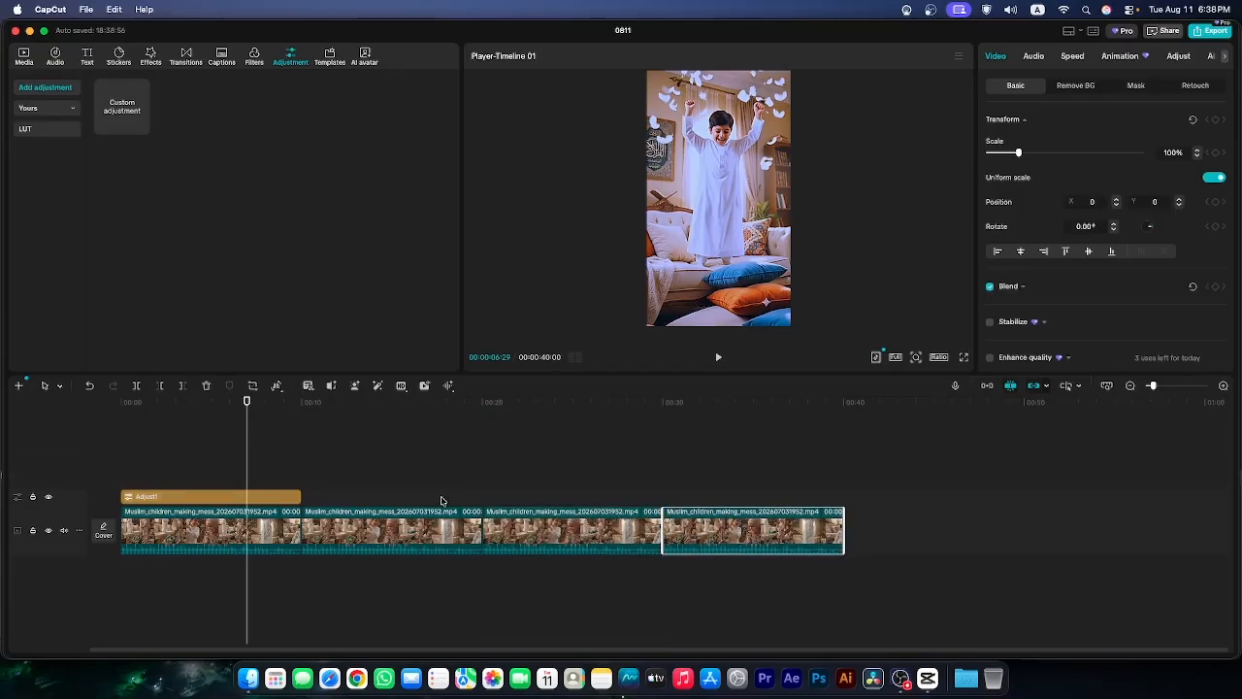
- Extend the adjustment layer to the end of the fourth clip and preview the grade at several points on the timeline
left_click(259, 497)
left_click_drag(300, 497, 843, 519)
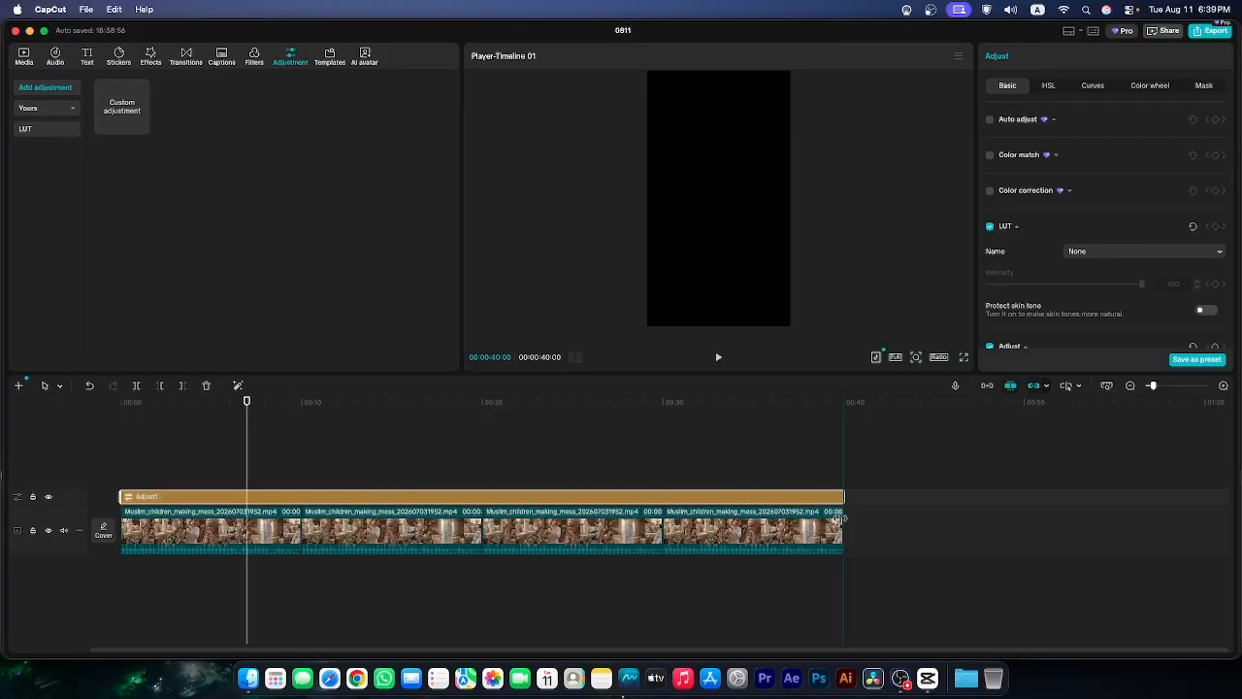
left_click(372, 410)
left_click(556, 413)
left_click_drag(556, 413, 291, 421)
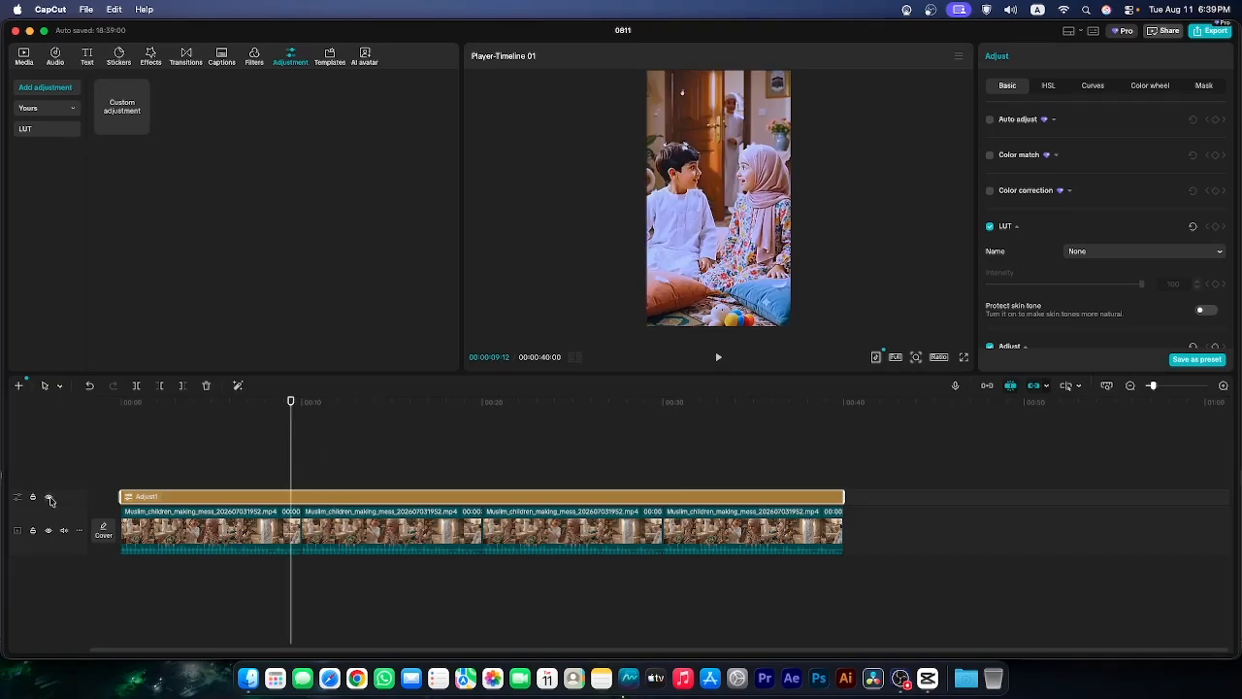
- Compare the footage with and without the grade by hiding and showing the adjustment track, and preview the third clip
left_click(369, 402)
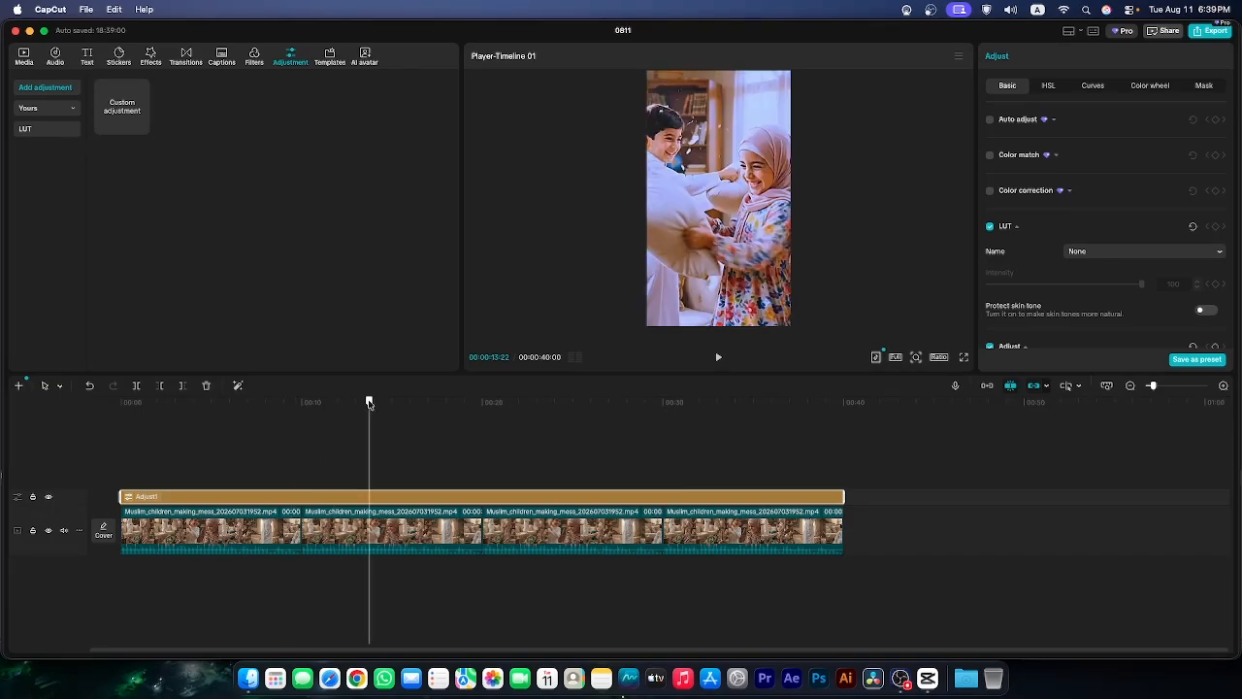
left_click(48, 497)
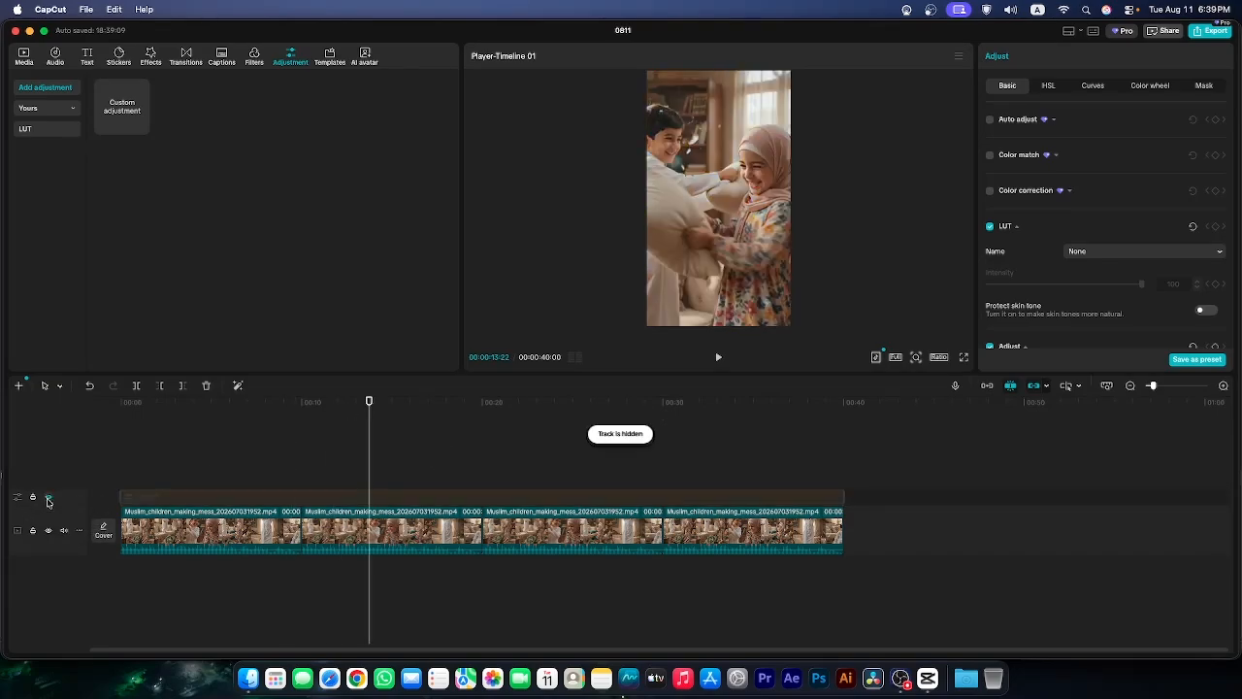
left_click(49, 498)
left_click(590, 419)
left_click(602, 420)
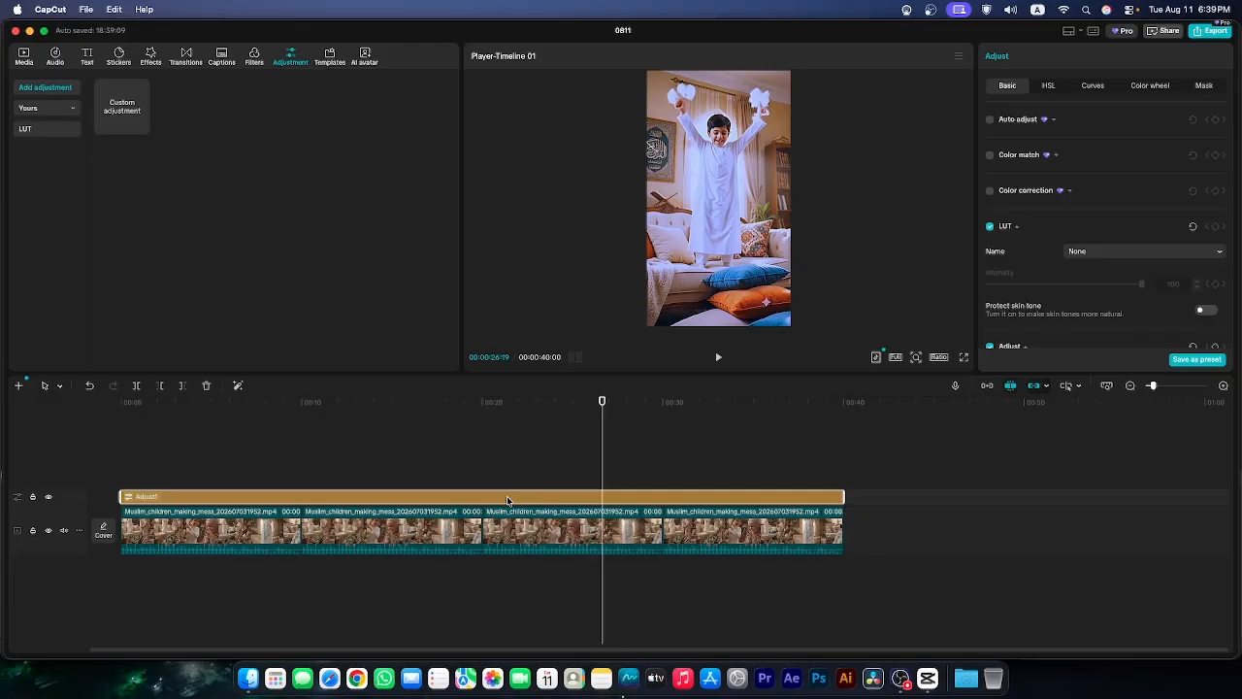
- Delete the adjustment layer and undo the deletion
key("Delete")
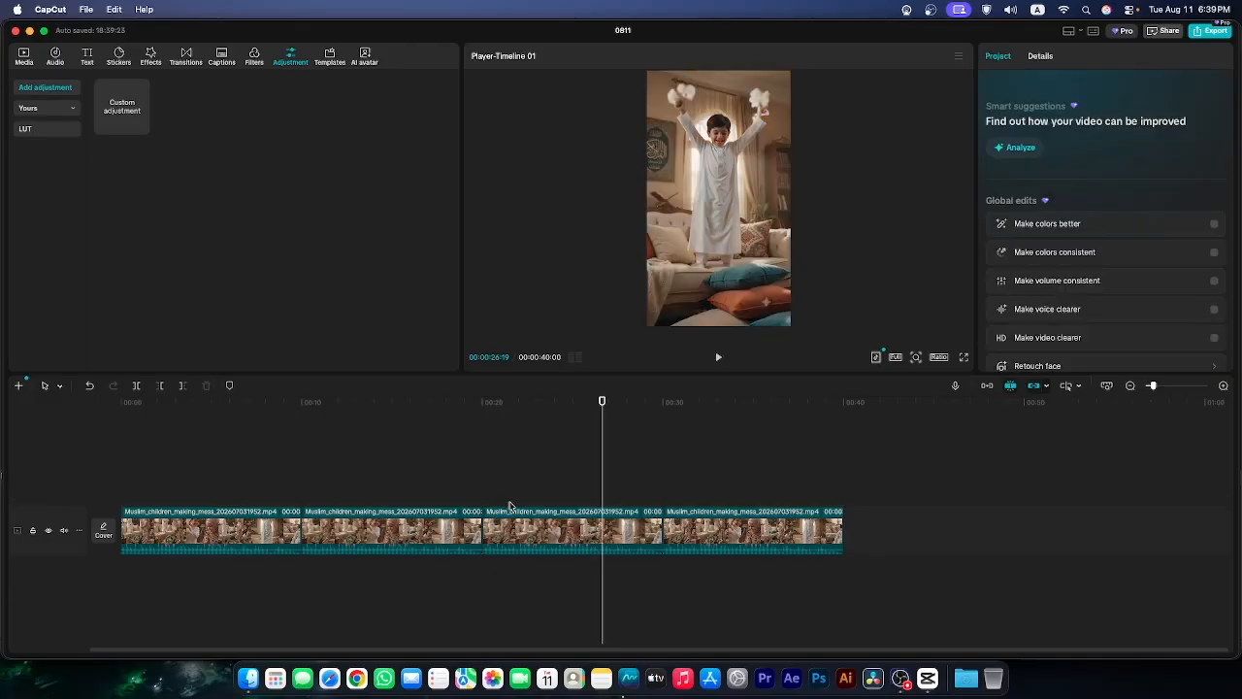
key("super+z")
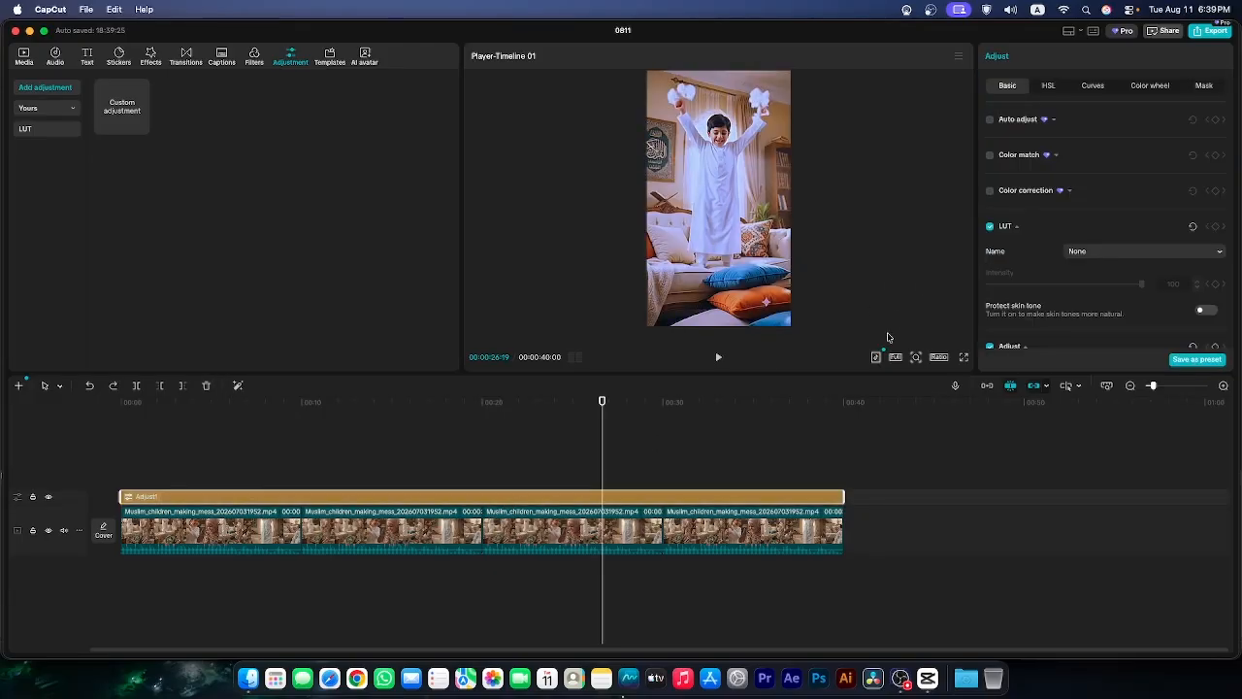
- Shorten the adjustment layer to end with the third clip and preview the footage on both sides of its end
left_click_drag(842, 496, 658, 512)
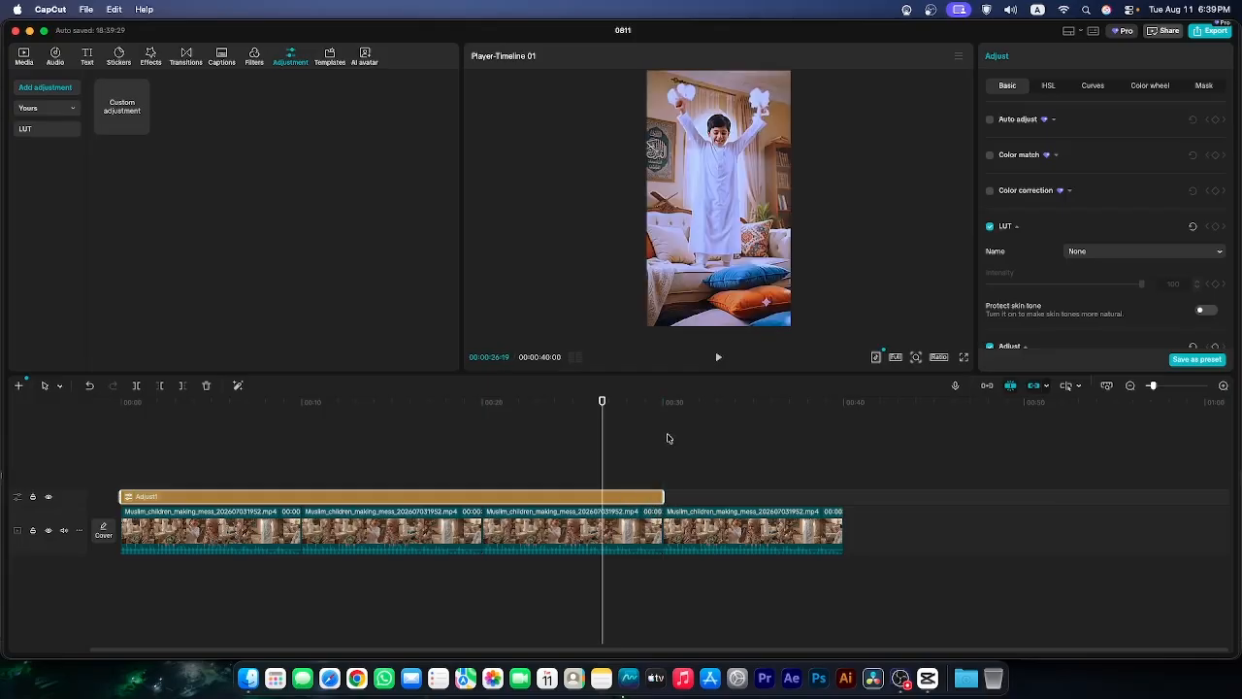
left_click_drag(660, 414, 691, 411)
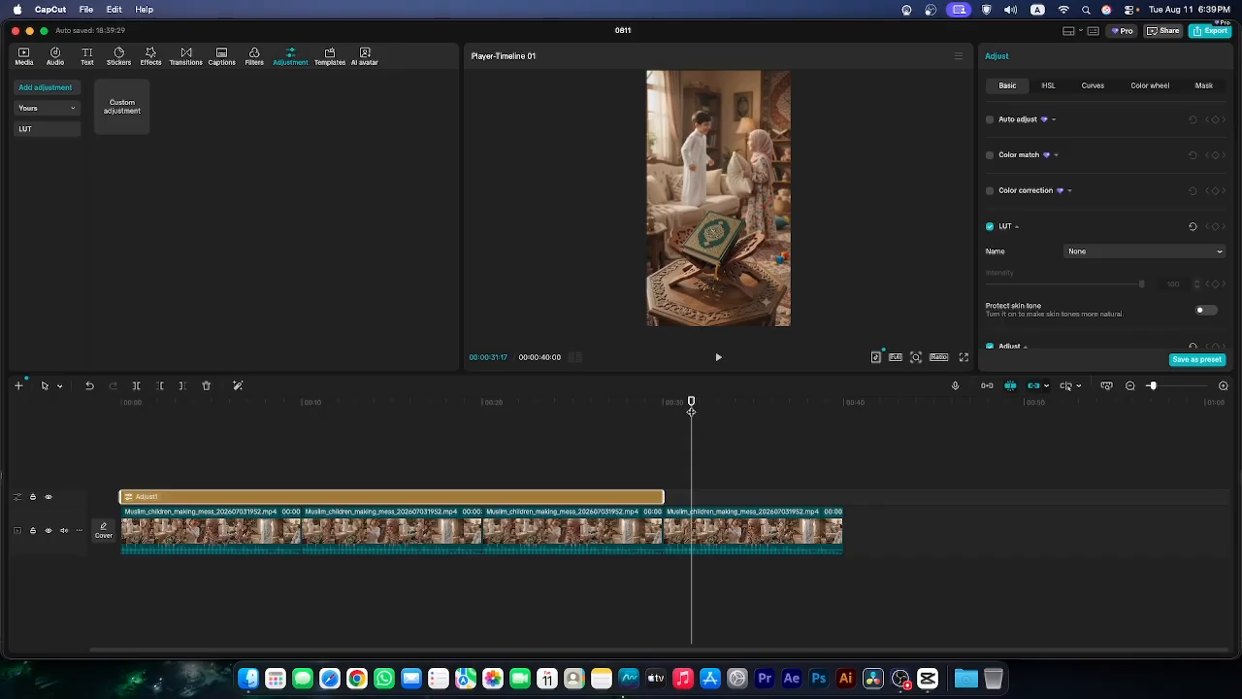
left_click_drag(668, 411, 584, 419)
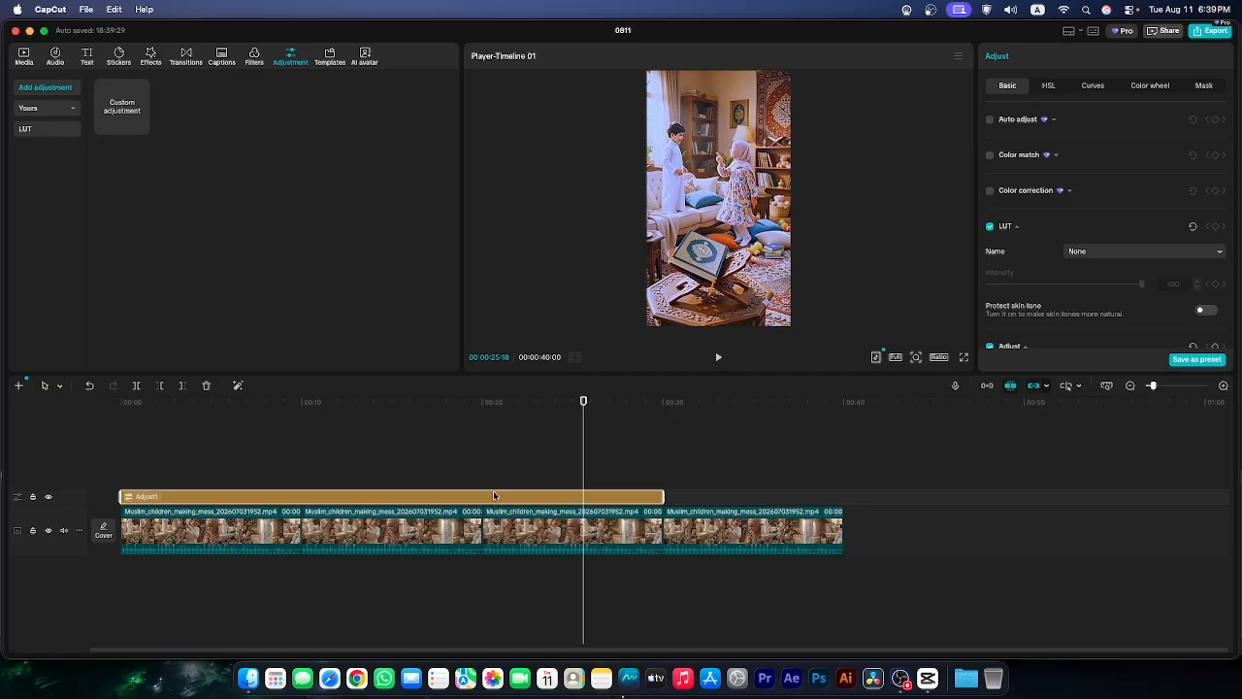